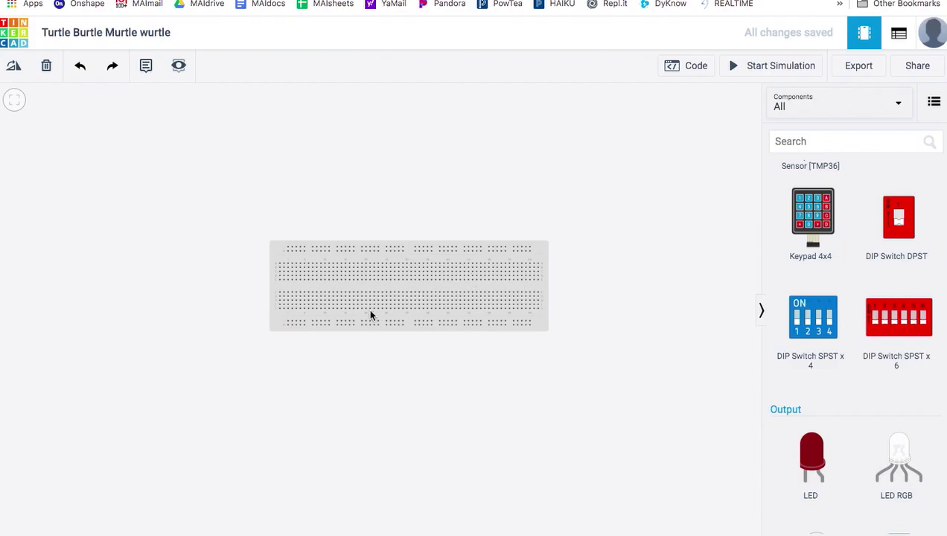
Check the CD4511 decoder schematic image, then return to the breadboard project.
{"action": "mouse_move", "coordinate": [252, 526]}
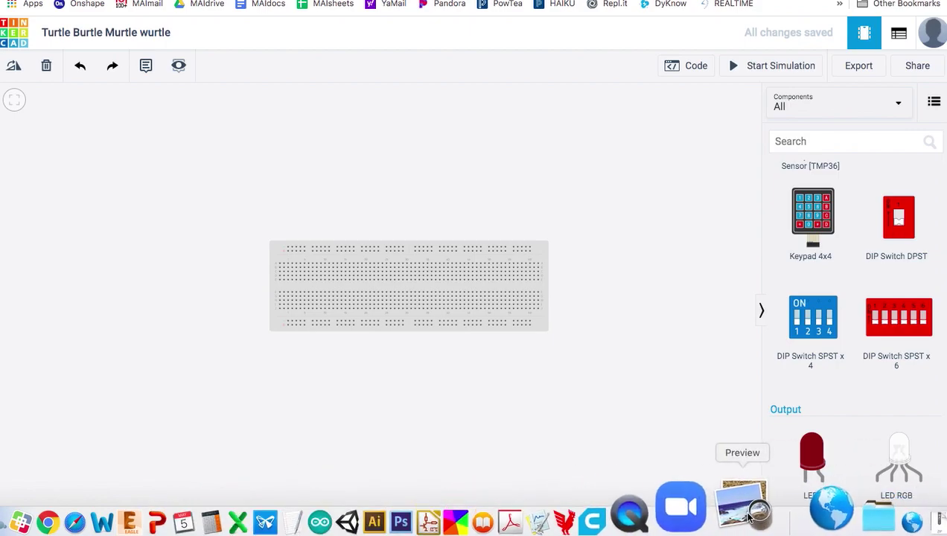
{"action": "left_click", "coordinate": [740, 512]}
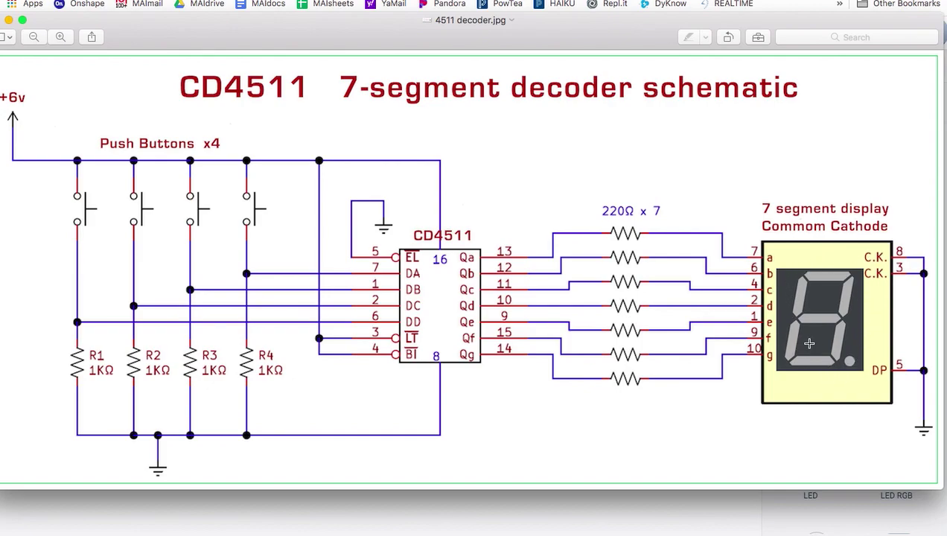
{"action": "mouse_move", "coordinate": [245, 529]}
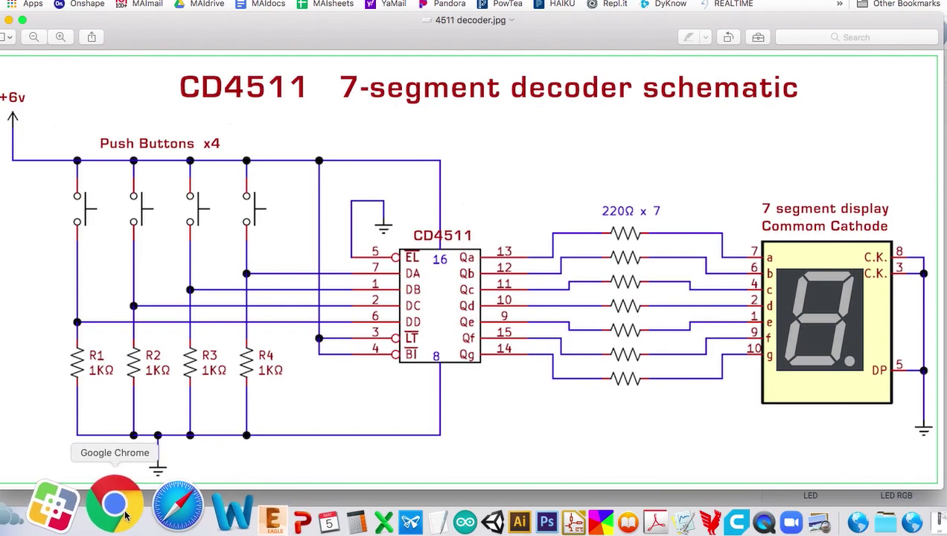
{"action": "left_click", "coordinate": [123, 512]}
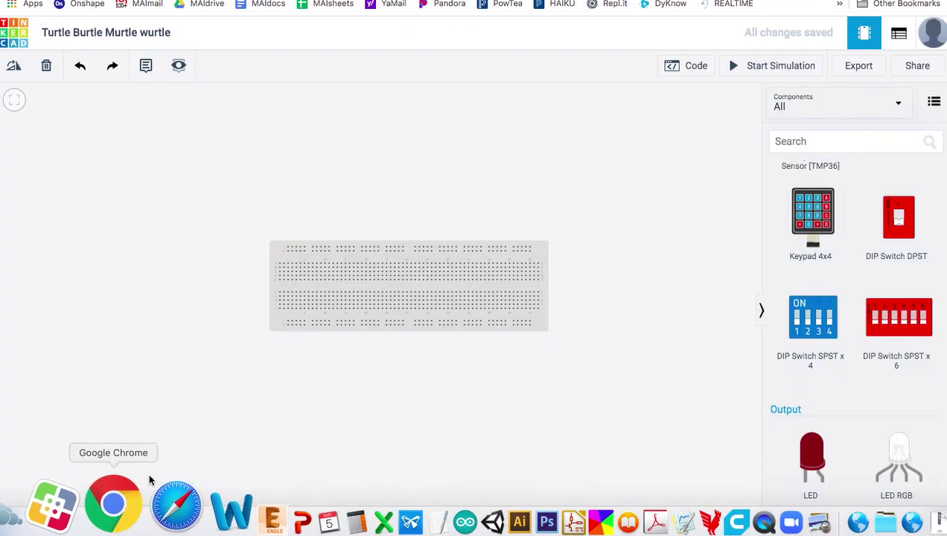
Place a 7 Segment Display across the breadboard's centre gap near column 50.
{"action": "scroll", "coordinate": [422, 277], "scroll_direction": "up", "scroll_amount": 3}
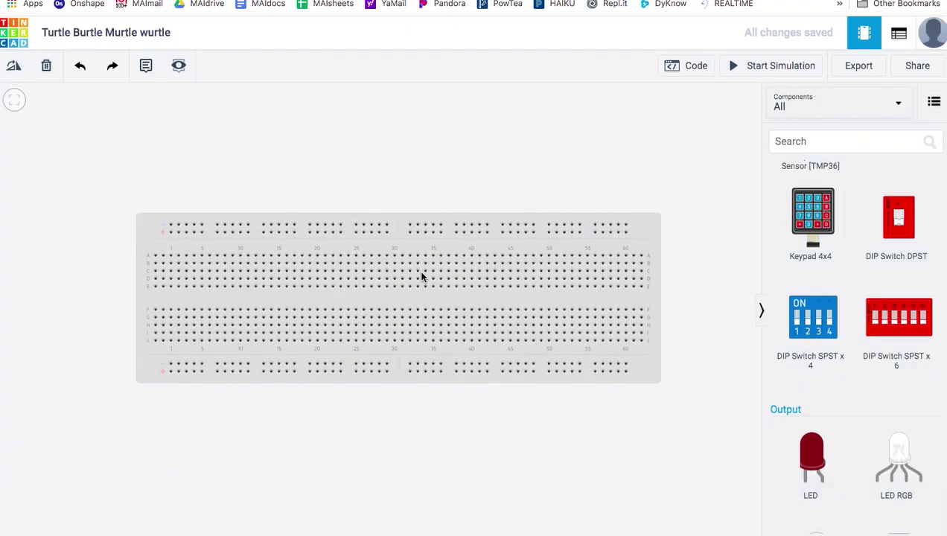
{"action": "scroll", "coordinate": [806, 299], "scroll_direction": "down", "scroll_amount": 3}
{"action": "scroll", "coordinate": [806, 299], "scroll_direction": "down", "scroll_amount": 15}
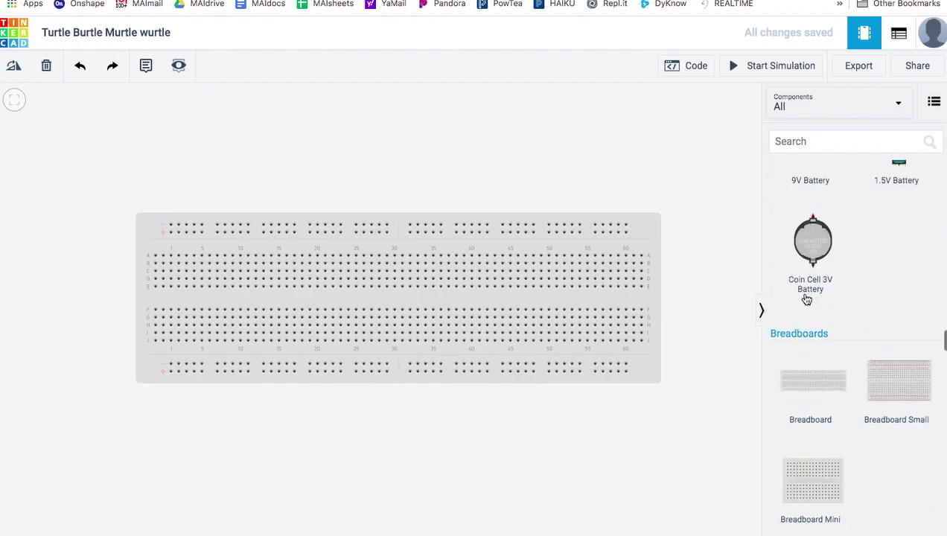
{"action": "scroll", "coordinate": [807, 299], "scroll_direction": "up", "scroll_amount": 3}
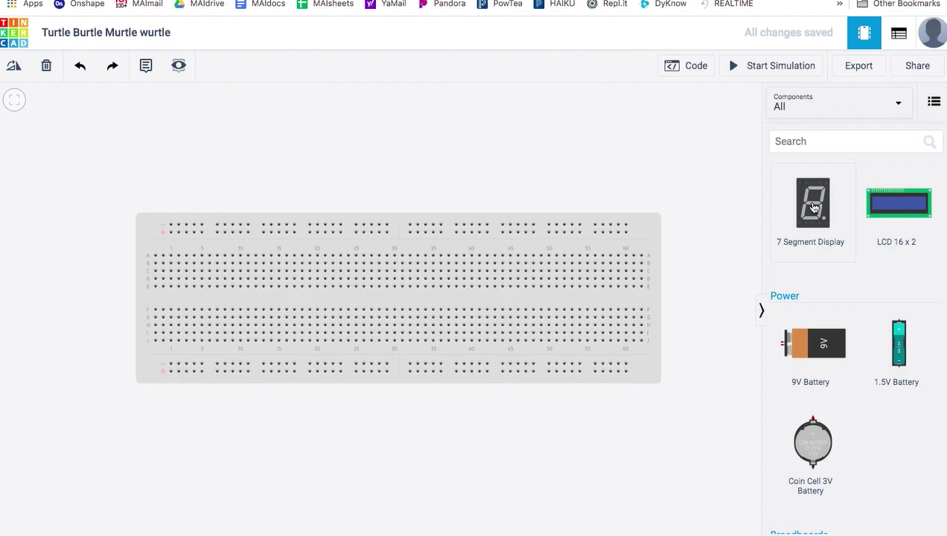
{"action": "left_click_drag", "start_coordinate": [815, 209], "coordinate": [561, 307]}
{"action": "scroll", "coordinate": [560, 307], "scroll_direction": "up", "scroll_amount": 3}
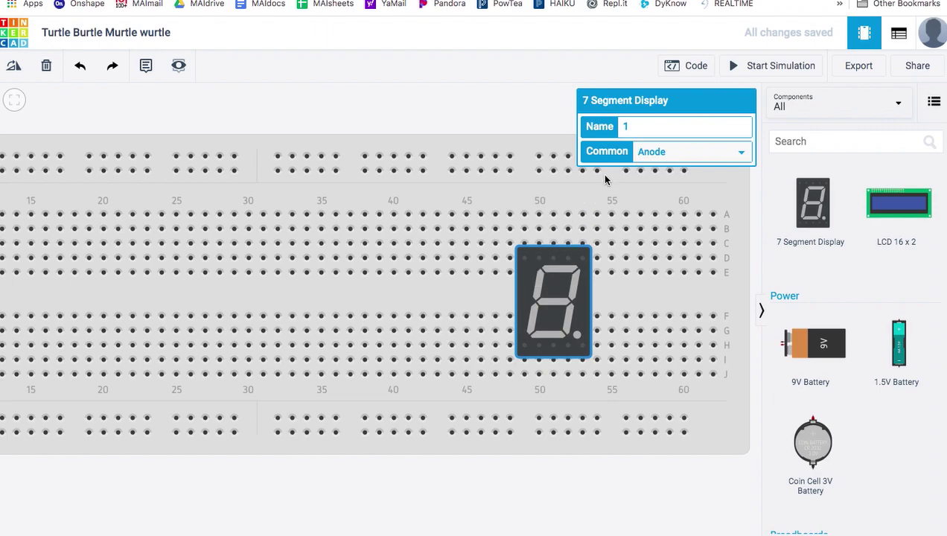
Set the display's Common pin type to Cathode.
{"action": "left_click", "coordinate": [655, 153]}
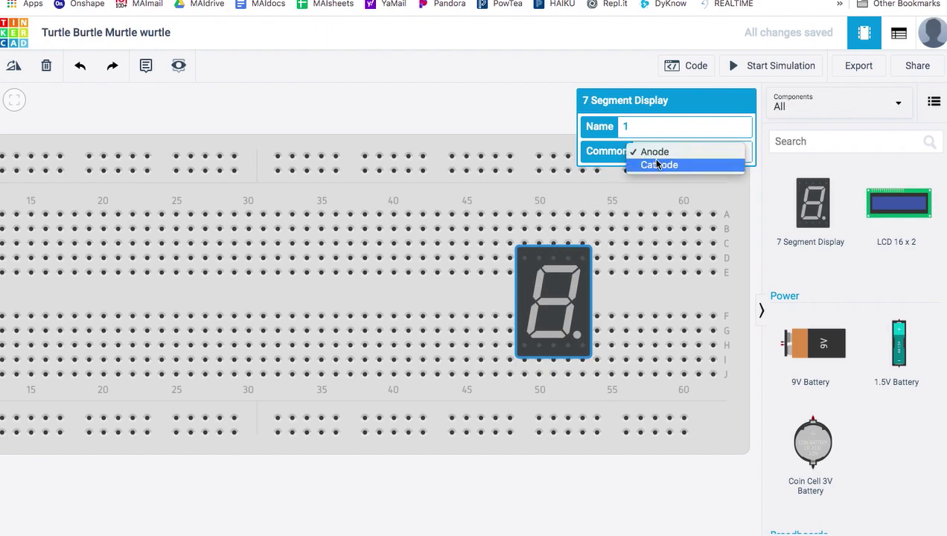
{"action": "left_click", "coordinate": [657, 165]}
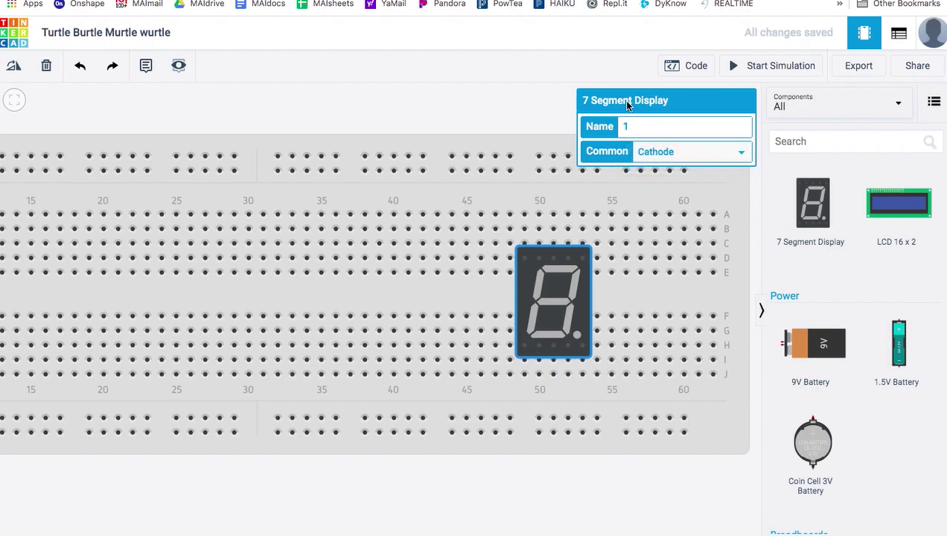
{"action": "left_click", "coordinate": [652, 148]}
{"action": "left_click", "coordinate": [647, 138]}
{"action": "left_click", "coordinate": [653, 153]}
{"action": "left_click", "coordinate": [650, 163]}
{"action": "left_click", "coordinate": [652, 152]}
{"action": "left_click", "coordinate": [655, 141]}
{"action": "left_click", "coordinate": [650, 157]}
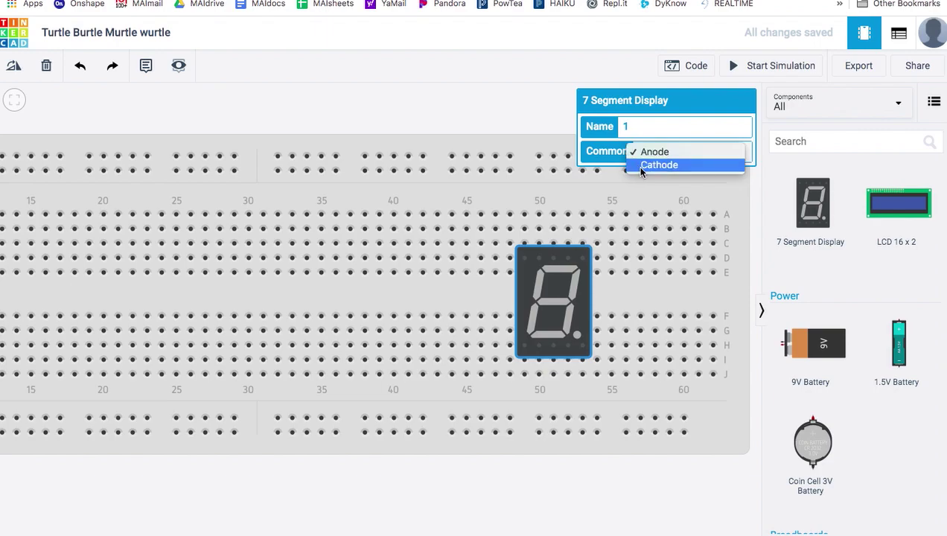
{"action": "left_click", "coordinate": [641, 165]}
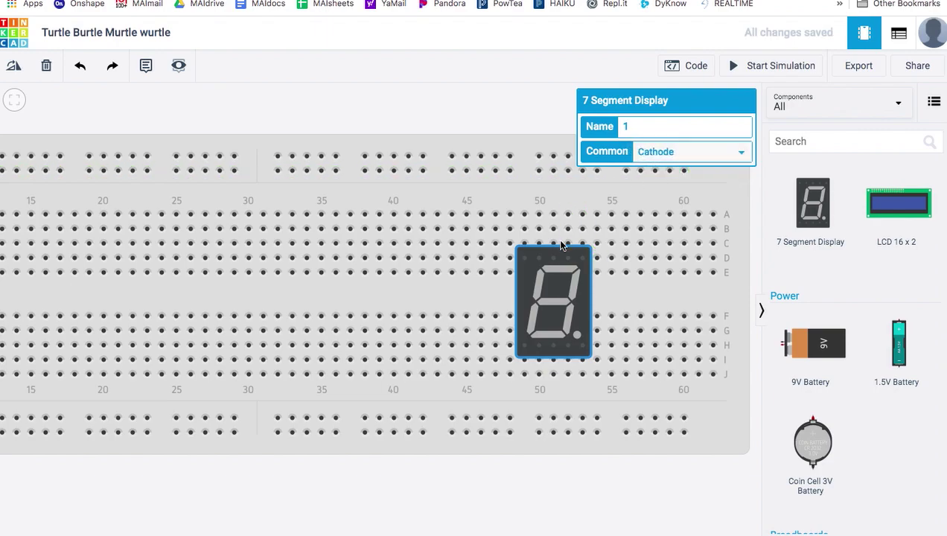
Wire the display's top common pin to the upper power rail in black.
{"action": "left_click", "coordinate": [553, 259]}
{"action": "left_click", "coordinate": [552, 171]}
{"action": "left_click", "coordinate": [647, 125]}
{"action": "left_click", "coordinate": [635, 76]}
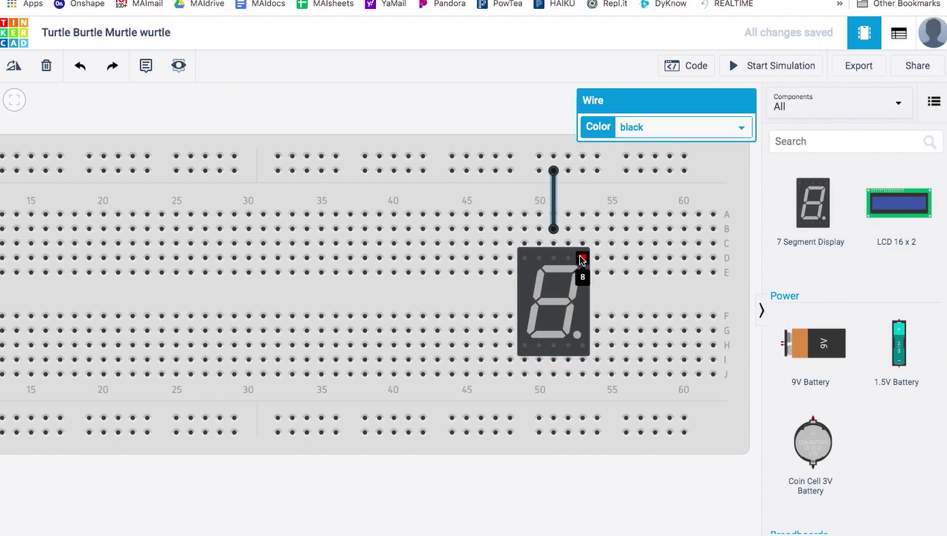
Connect hole J51 to the lower power rail with a black wire.
{"action": "left_click", "coordinate": [552, 375]}
{"action": "left_click", "coordinate": [553, 432]}
{"action": "left_click", "coordinate": [648, 127]}
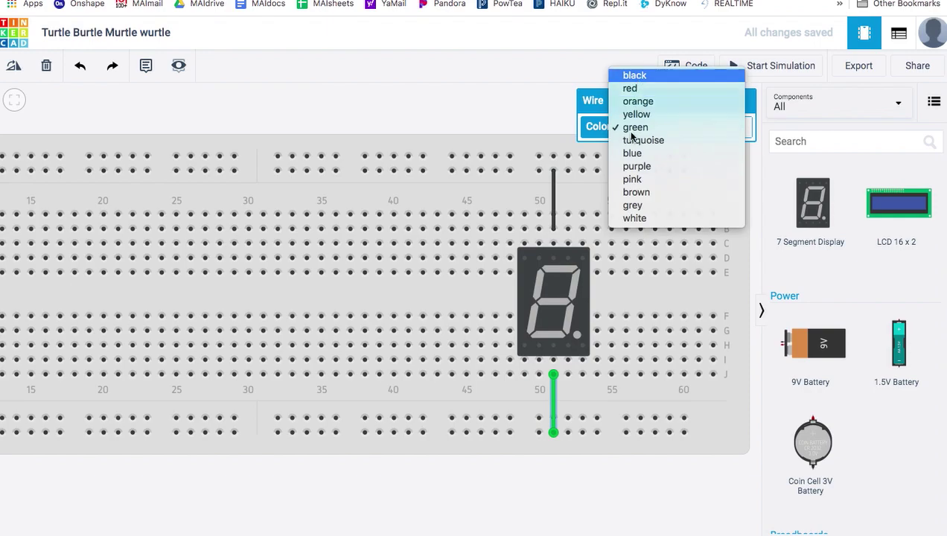
{"action": "left_click", "coordinate": [637, 77]}
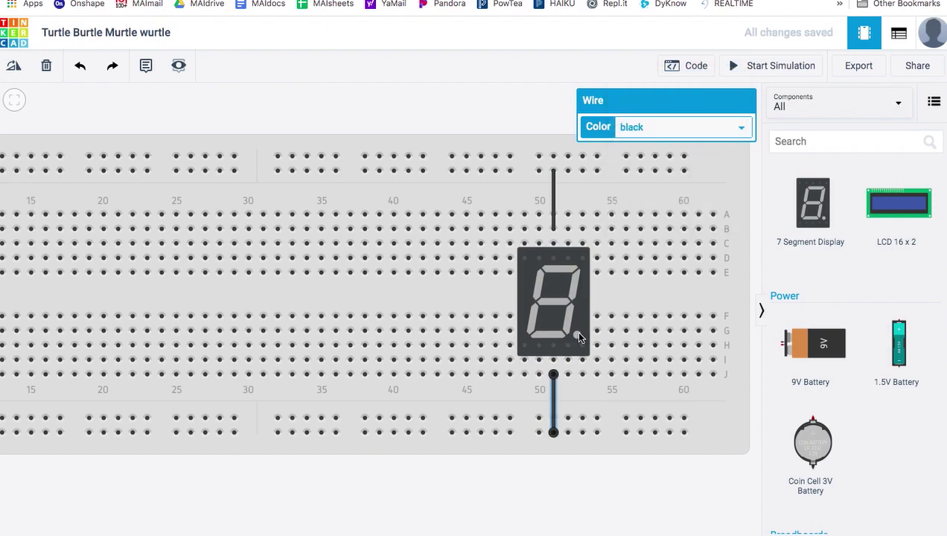
Wire hole J54 to the lower power rail and select the green wire for recolouring.
{"action": "left_click", "coordinate": [582, 375]}
{"action": "left_click", "coordinate": [581, 432]}
{"action": "left_click", "coordinate": [601, 489]}
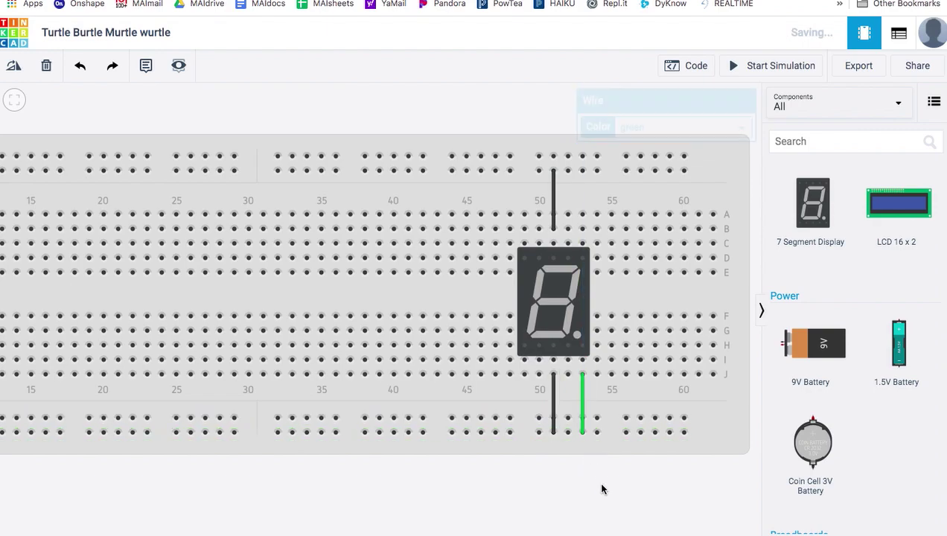
{"action": "left_click", "coordinate": [582, 402]}
{"action": "left_click", "coordinate": [653, 130]}
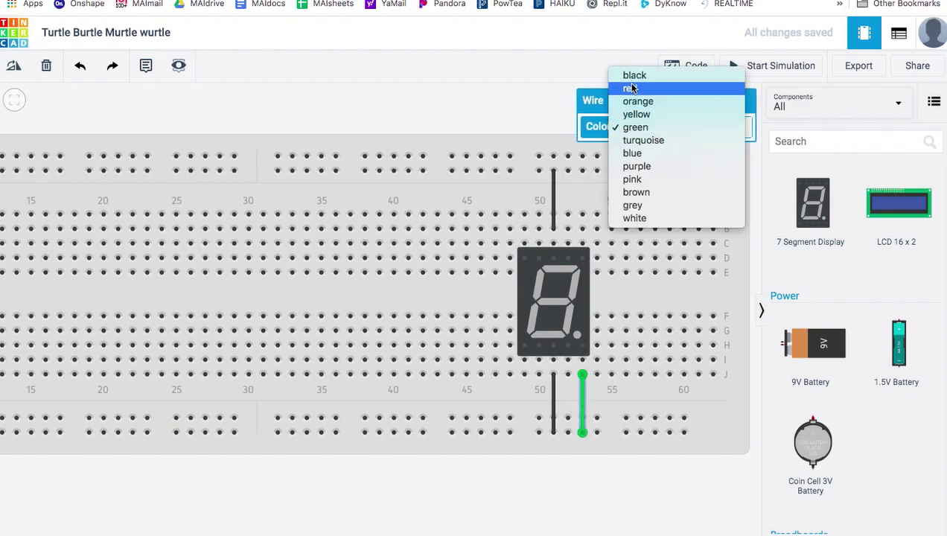
Make the J54 wire black and deselect it.
{"action": "left_click", "coordinate": [632, 75]}
{"action": "scroll", "coordinate": [796, 270], "scroll_direction": "down", "scroll_amount": 5}
{"action": "scroll", "coordinate": [794, 270], "scroll_direction": "up", "scroll_amount": 5}
{"action": "left_click", "coordinate": [486, 109]}
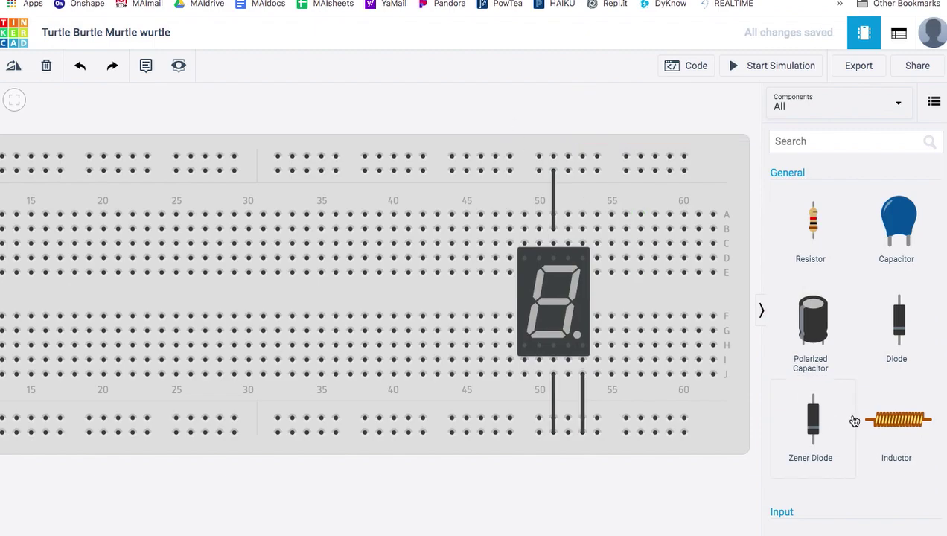
Seat the CD4511 7-segment decoder across the centre gap around columns 27–34.
{"action": "scroll", "coordinate": [854, 421], "scroll_direction": "down", "scroll_amount": 15}
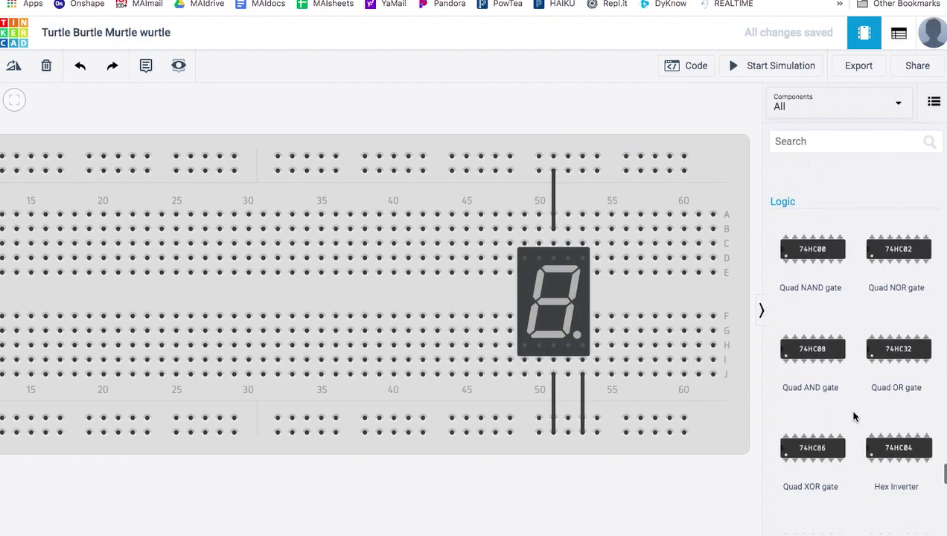
{"action": "scroll", "coordinate": [854, 417], "scroll_direction": "down", "scroll_amount": 5}
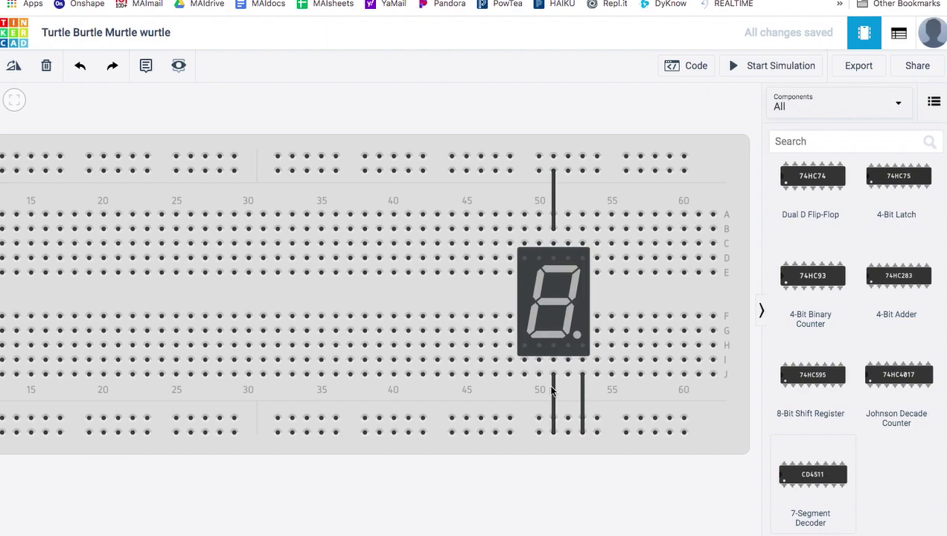
{"action": "left_click_drag", "start_coordinate": [534, 383], "coordinate": [262, 292]}
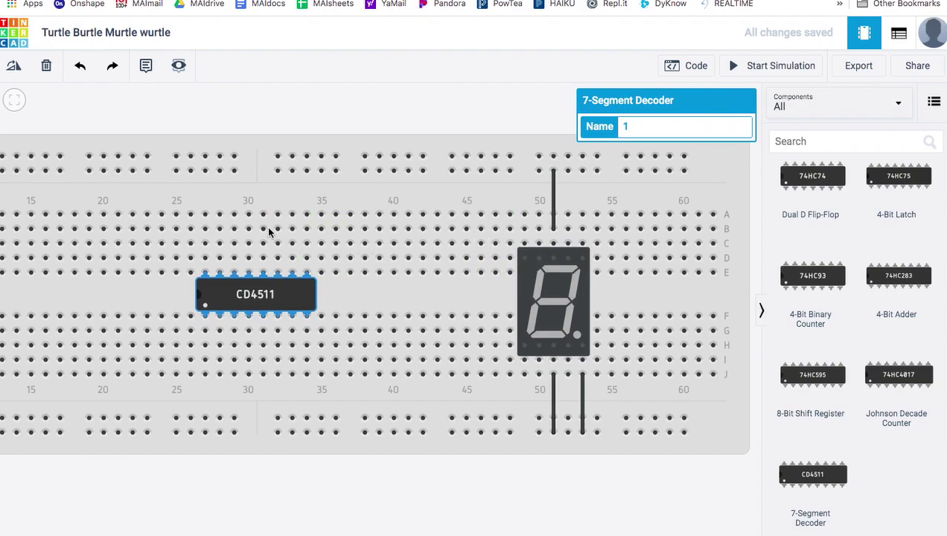
{"action": "scroll", "coordinate": [437, 260], "scroll_direction": "down", "scroll_amount": 3}
{"action": "scroll", "coordinate": [816, 244], "scroll_direction": "up", "scroll_amount": 15}
Place two 1 kΩ resistors side by side at the display's top-left pins.
{"action": "left_click_drag", "start_coordinate": [814, 204], "coordinate": [489, 232]}
{"action": "left_click_drag", "start_coordinate": [814, 219], "coordinate": [497, 236]}
{"action": "scroll", "coordinate": [486, 256], "scroll_direction": "up", "scroll_amount": 2}
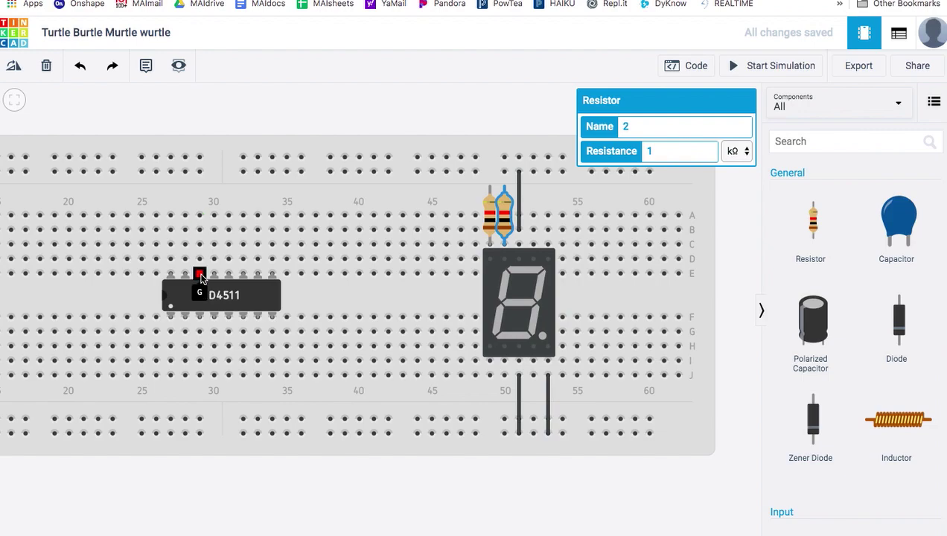
Route a green wire from hole B30 by the CD4511 over the board to the first resistor's top lead.
{"action": "left_click", "coordinate": [199, 229]}
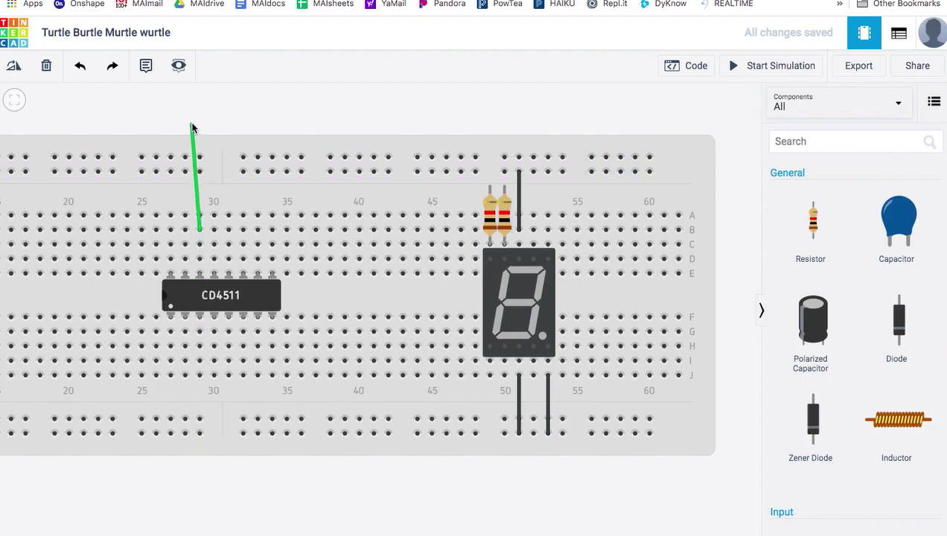
{"action": "left_click", "coordinate": [222, 119]}
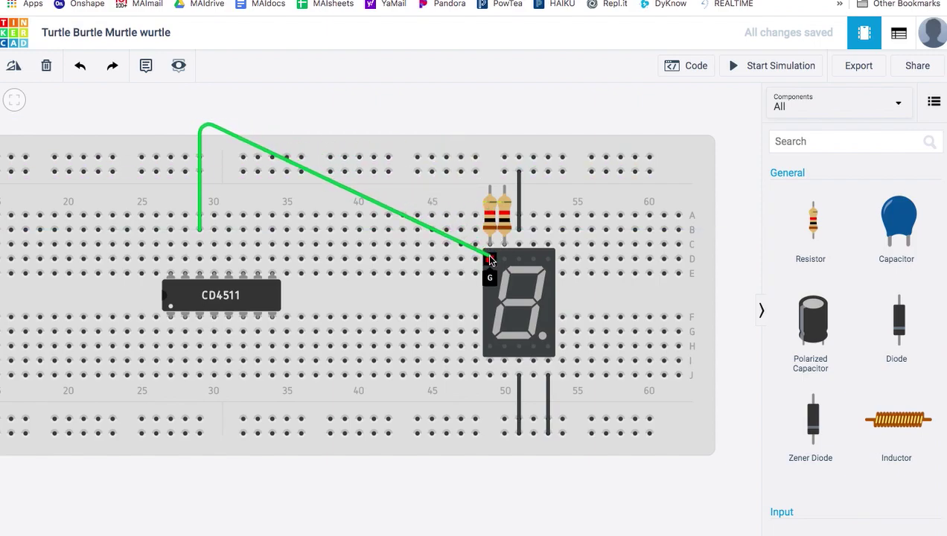
{"action": "left_click", "coordinate": [487, 118]}
{"action": "left_click", "coordinate": [488, 188]}
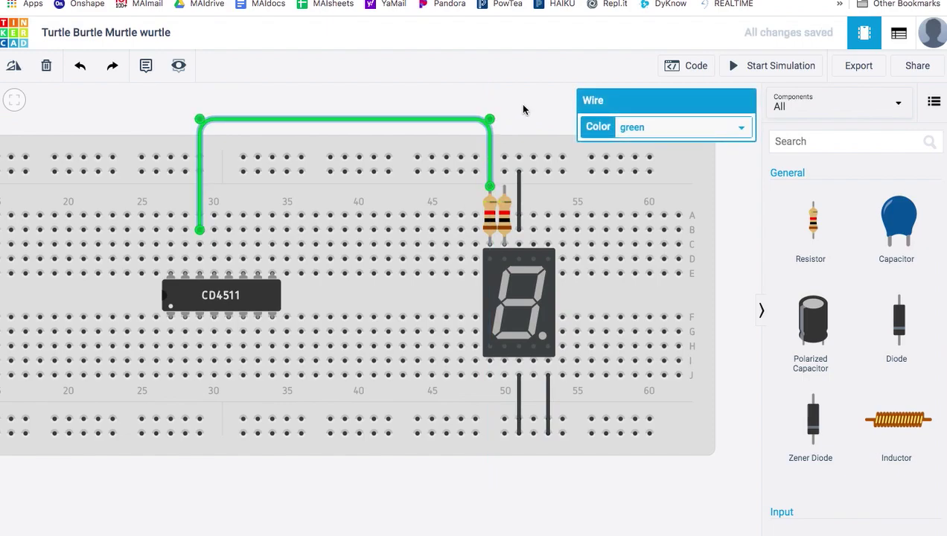
{"action": "left_click", "coordinate": [517, 113]}
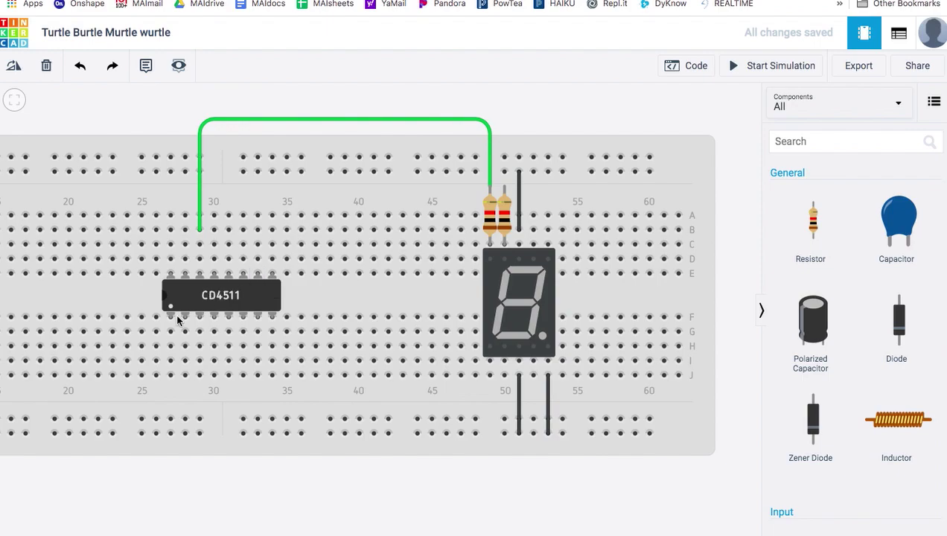
Route a second wire from the neighbouring CD4511 pin to the second resistor, keeping its corner square.
{"action": "left_click", "coordinate": [183, 230]}
{"action": "left_click", "coordinate": [186, 108]}
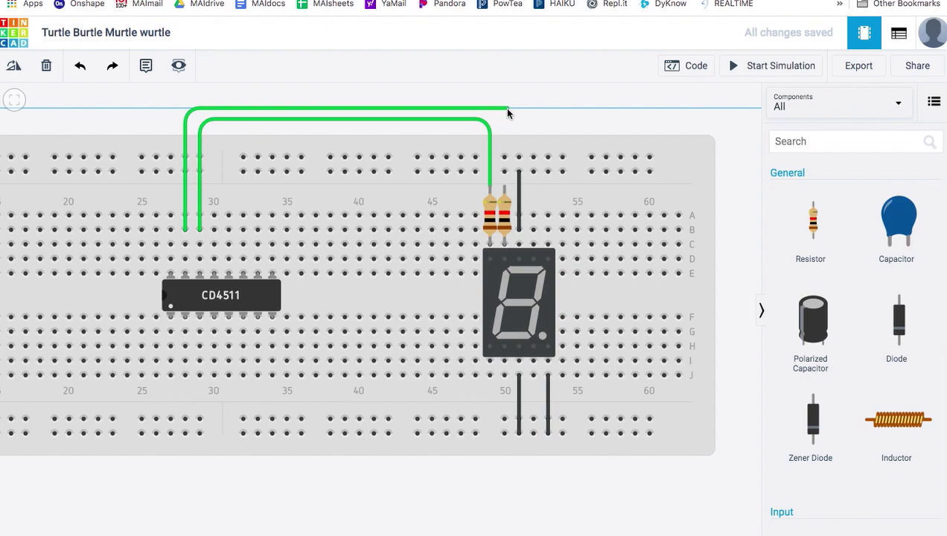
{"action": "left_click", "coordinate": [503, 108]}
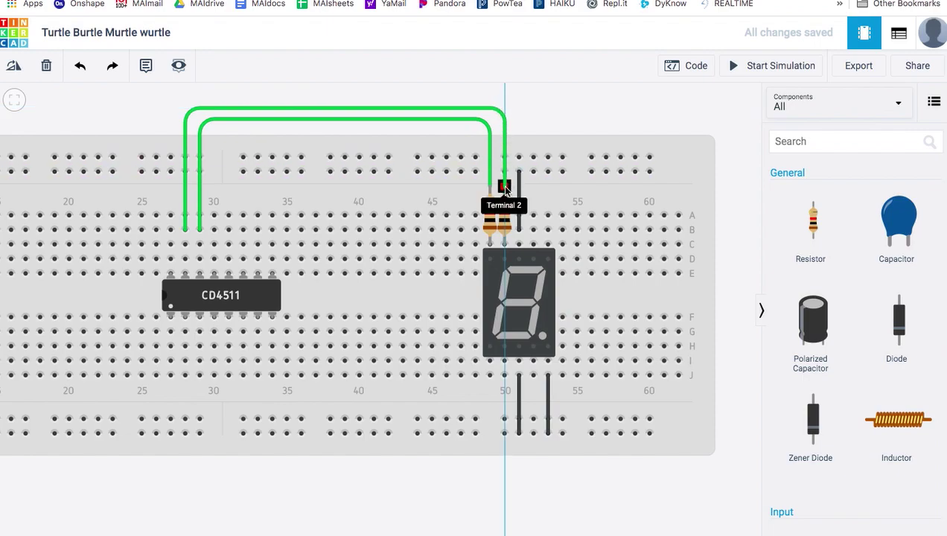
{"action": "left_click", "coordinate": [504, 187]}
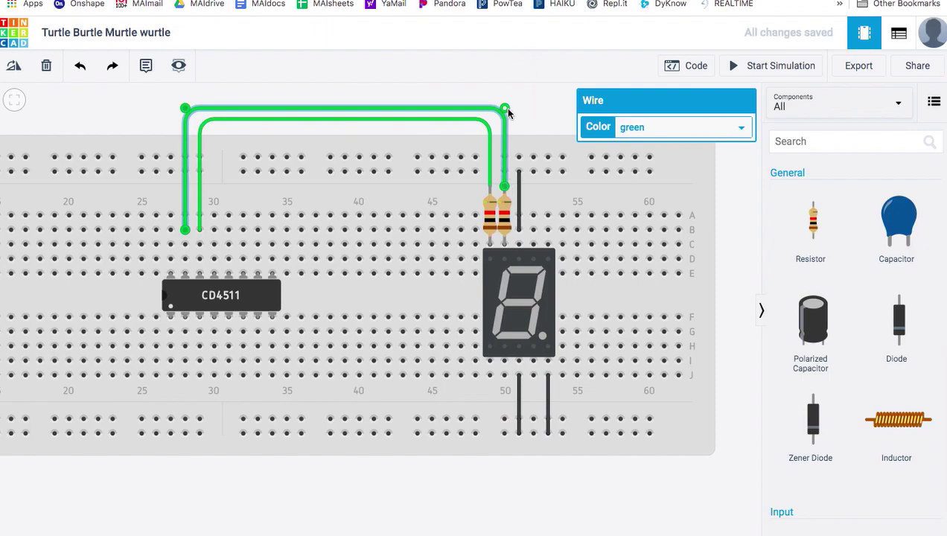
{"action": "left_click_drag", "start_coordinate": [506, 109], "coordinate": [526, 123]}
{"action": "left_click", "coordinate": [559, 95]}
{"action": "left_click", "coordinate": [517, 122]}
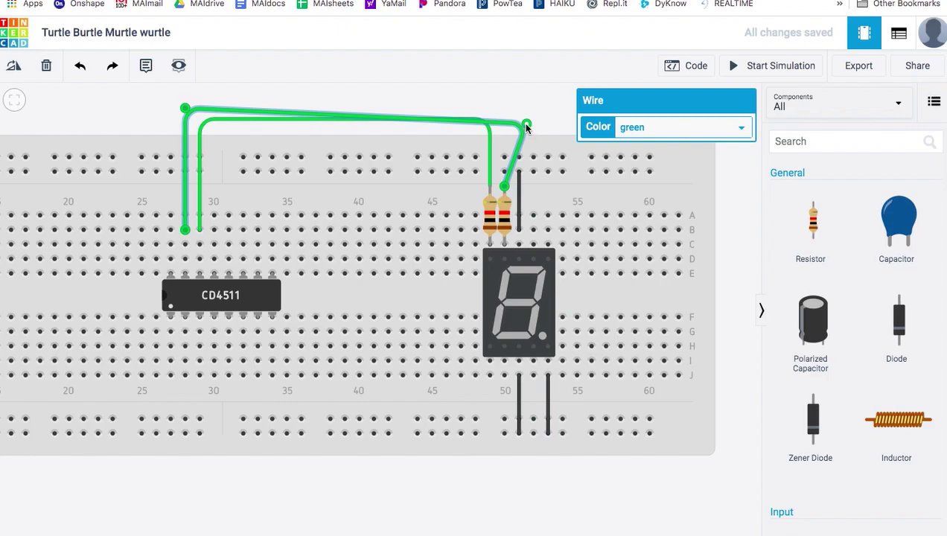
{"action": "left_click_drag", "start_coordinate": [527, 125], "coordinate": [504, 109]}
{"action": "left_click", "coordinate": [527, 114]}
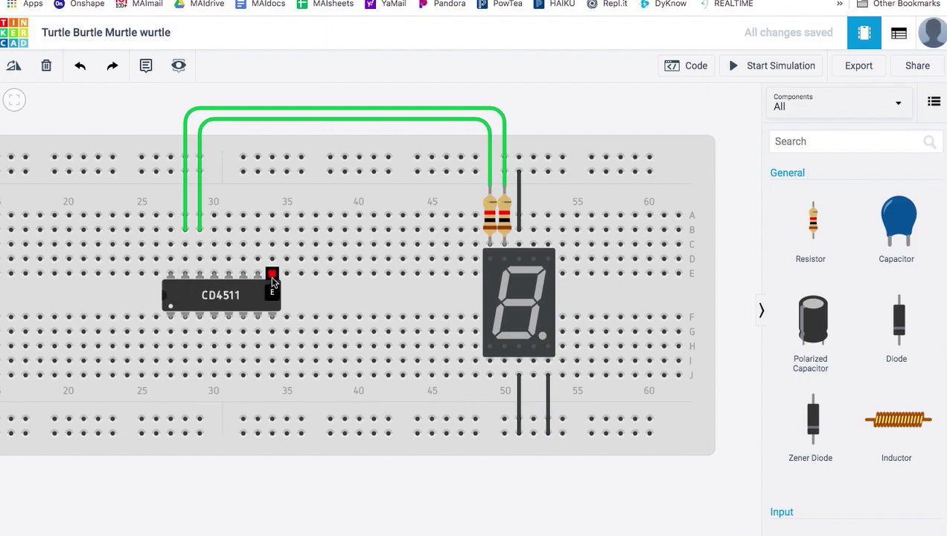
Place a DIP Switch SPST x 4 across the centre gap, left of the CD4511 decoder.
{"action": "scroll", "coordinate": [270, 287], "scroll_direction": "down", "scroll_amount": 5}
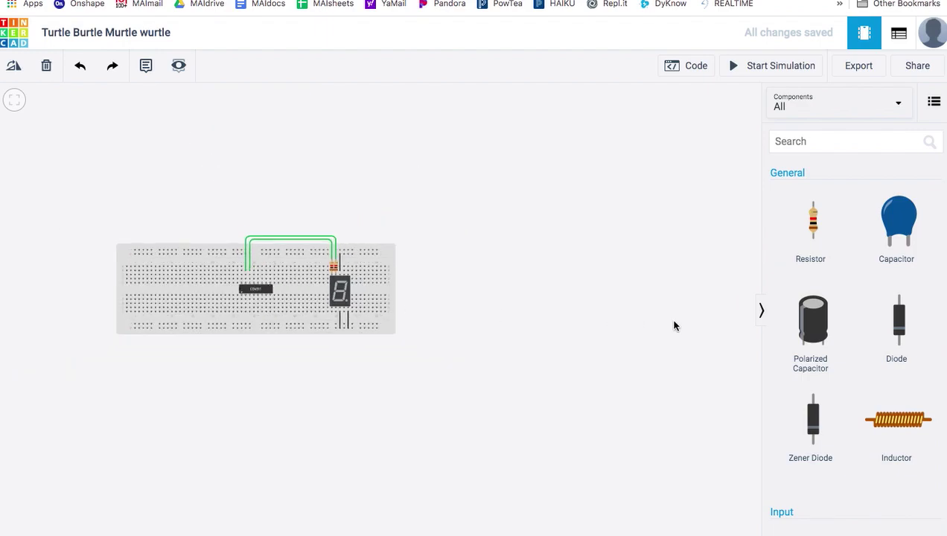
{"action": "scroll", "coordinate": [826, 325], "scroll_direction": "down", "scroll_amount": 8}
{"action": "scroll", "coordinate": [827, 325], "scroll_direction": "down", "scroll_amount": 6}
{"action": "scroll", "coordinate": [828, 325], "scroll_direction": "down", "scroll_amount": 5}
{"action": "scroll", "coordinate": [833, 322], "scroll_direction": "up", "scroll_amount": 12}
{"action": "scroll", "coordinate": [830, 323], "scroll_direction": "up", "scroll_amount": 3}
{"action": "scroll", "coordinate": [826, 321], "scroll_direction": "down", "scroll_amount": 5}
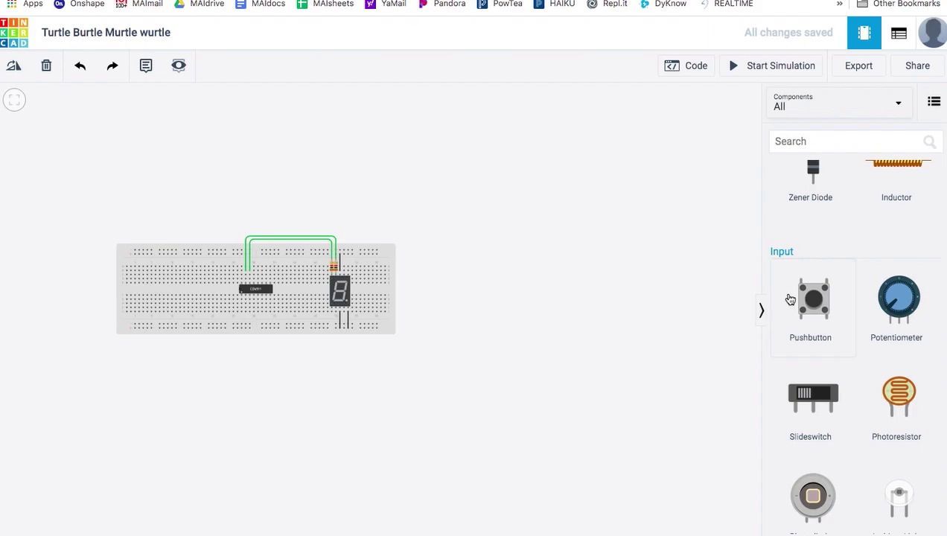
{"action": "scroll", "coordinate": [790, 299], "scroll_direction": "down", "scroll_amount": 5}
{"action": "scroll", "coordinate": [790, 299], "scroll_direction": "up", "scroll_amount": 2}
{"action": "scroll", "coordinate": [789, 299], "scroll_direction": "up", "scroll_amount": 1}
{"action": "scroll", "coordinate": [828, 281], "scroll_direction": "down", "scroll_amount": 7}
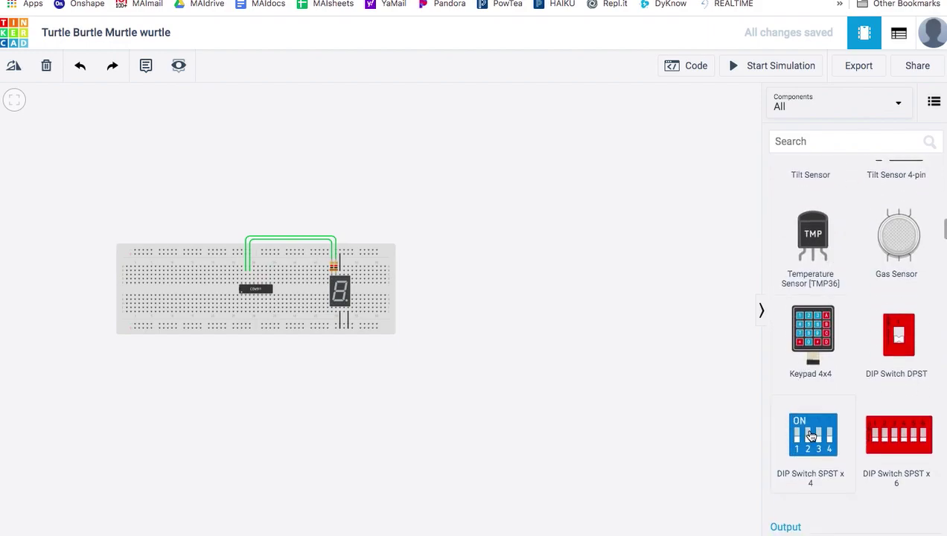
{"action": "left_click_drag", "start_coordinate": [812, 436], "coordinate": [205, 289]}
{"action": "scroll", "coordinate": [170, 281], "scroll_direction": "up", "scroll_amount": 5}
Deselect the DIP switch and bring up '4511 decoder.jpg' in Preview.
{"action": "left_click", "coordinate": [566, 148]}
{"action": "scroll", "coordinate": [811, 239], "scroll_direction": "up", "scroll_amount": 10}
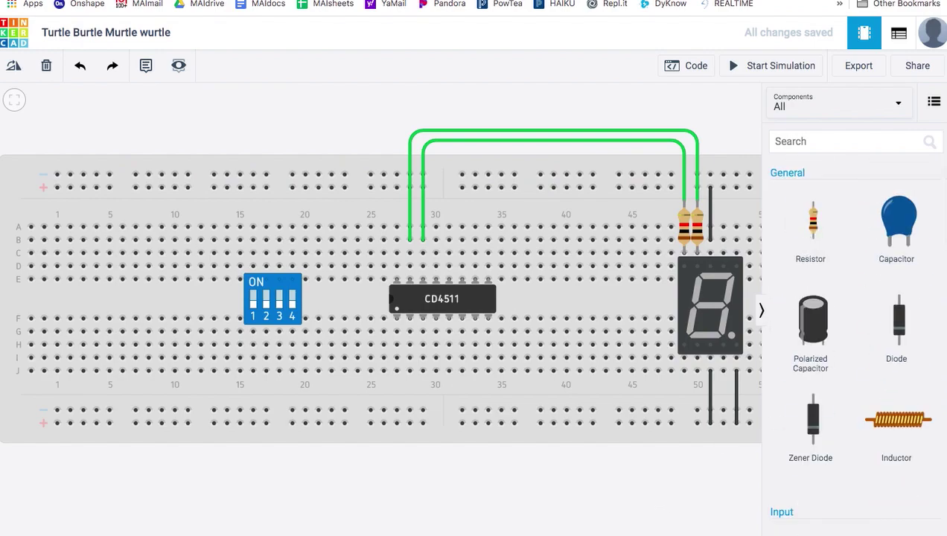
{"action": "mouse_move", "coordinate": [612, 530]}
{"action": "left_click", "coordinate": [746, 510]}
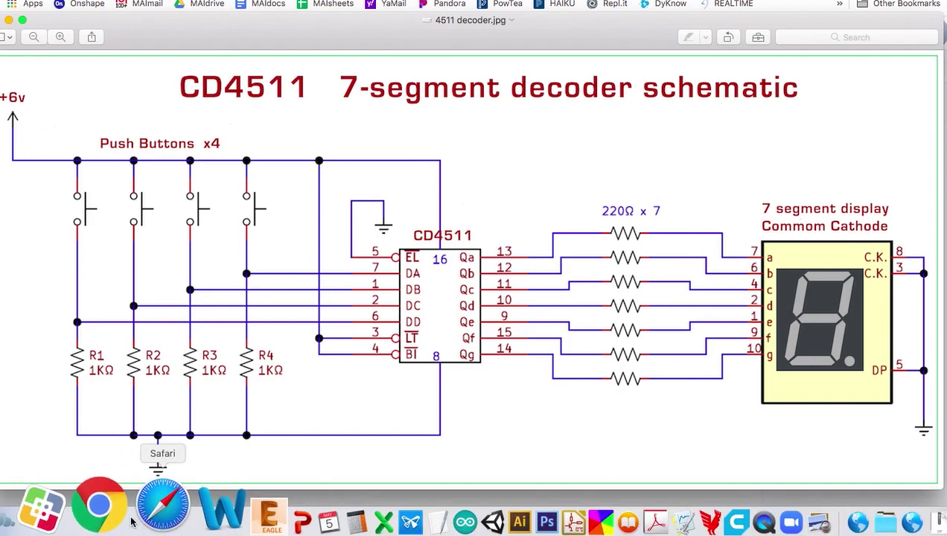
Return to the Tinkercad breadboard circuit in Chrome.
{"action": "left_click", "coordinate": [110, 506]}
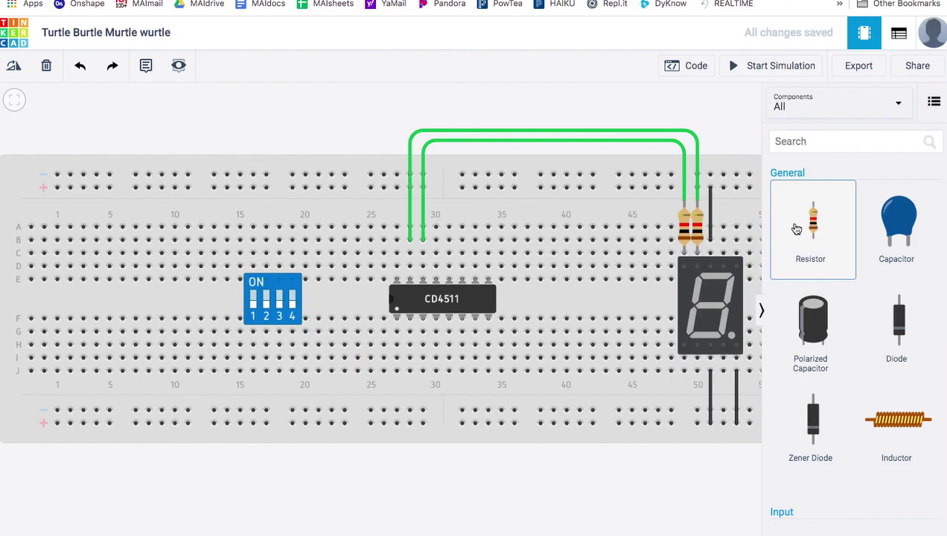
Add a resistor at column 19 by the lower rail and wire its row to a CD4511 pin.
{"action": "left_click_drag", "start_coordinate": [783, 232], "coordinate": [501, 342]}
{"action": "left_click_drag", "start_coordinate": [432, 379], "coordinate": [291, 404]}
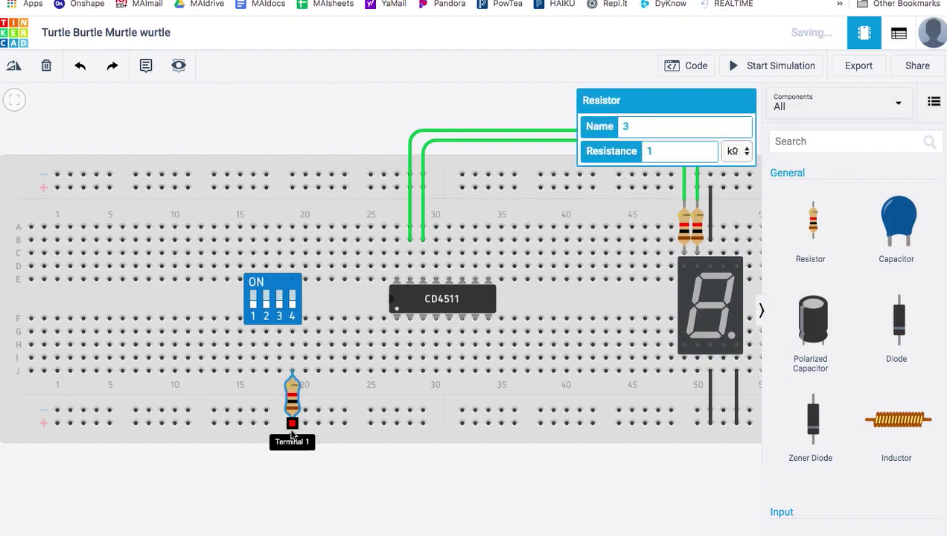
{"action": "left_click", "coordinate": [293, 359]}
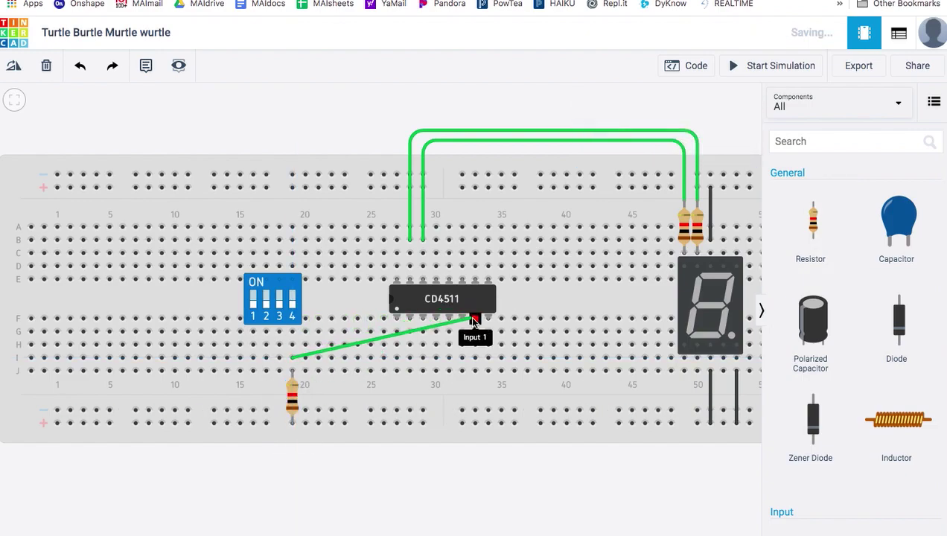
{"action": "left_click", "coordinate": [474, 359]}
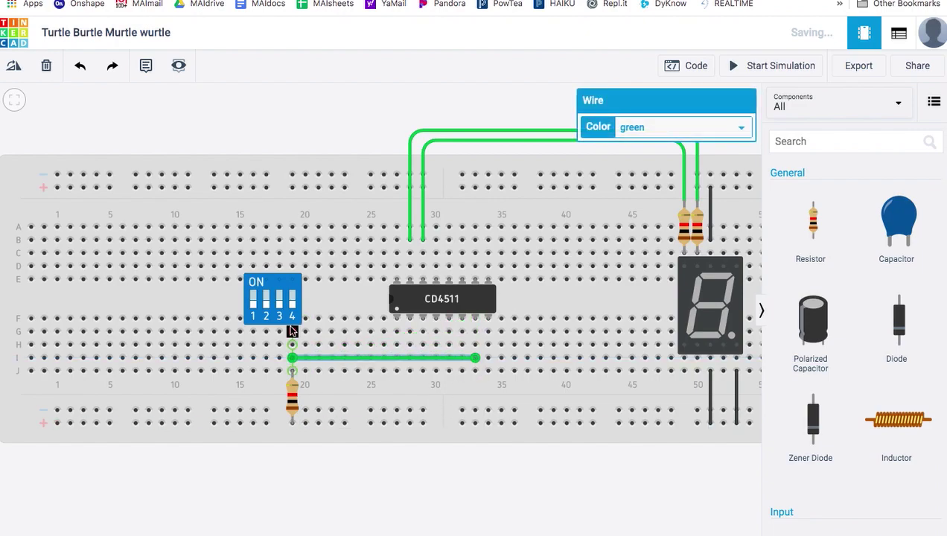
Run a red wire from column 19 row B up to the top power rail.
{"action": "left_click", "coordinate": [293, 239]}
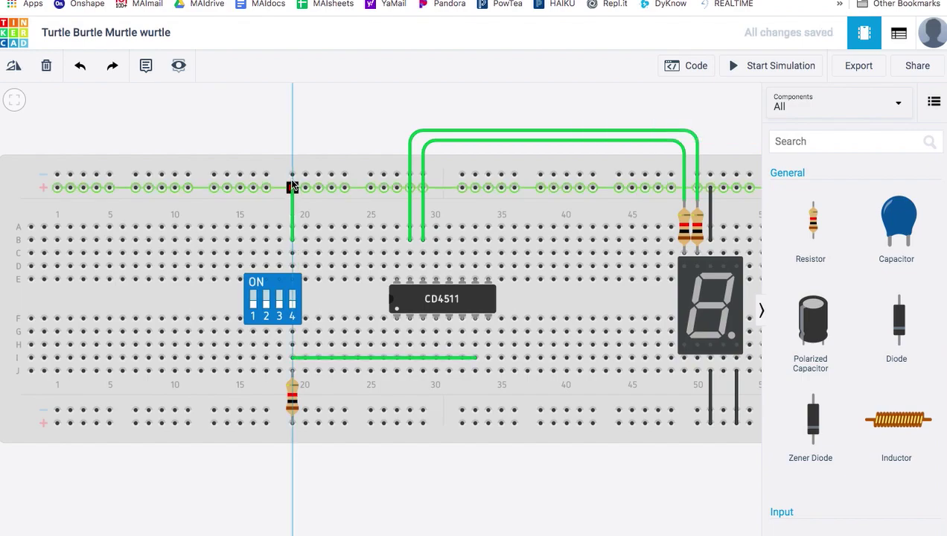
{"action": "left_click", "coordinate": [293, 175]}
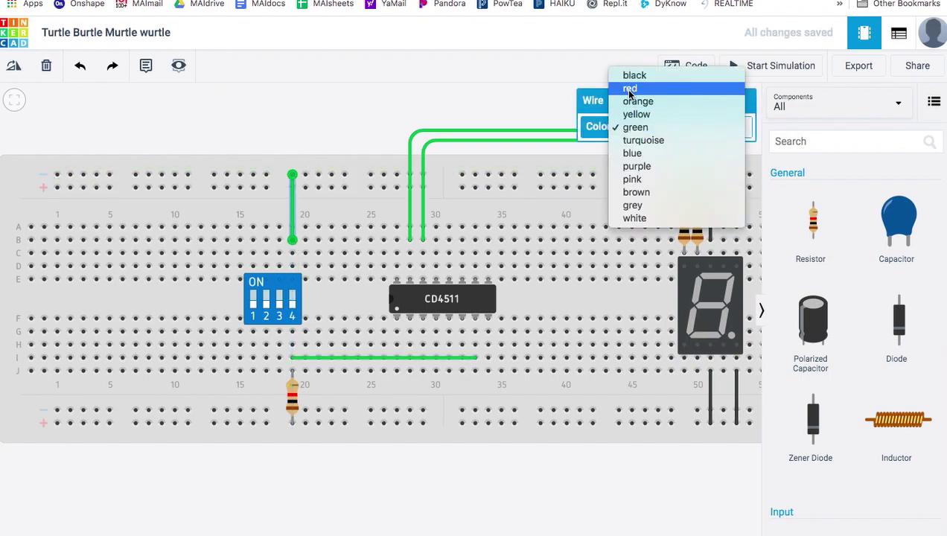
{"action": "left_click", "coordinate": [630, 90]}
{"action": "left_click", "coordinate": [334, 143]}
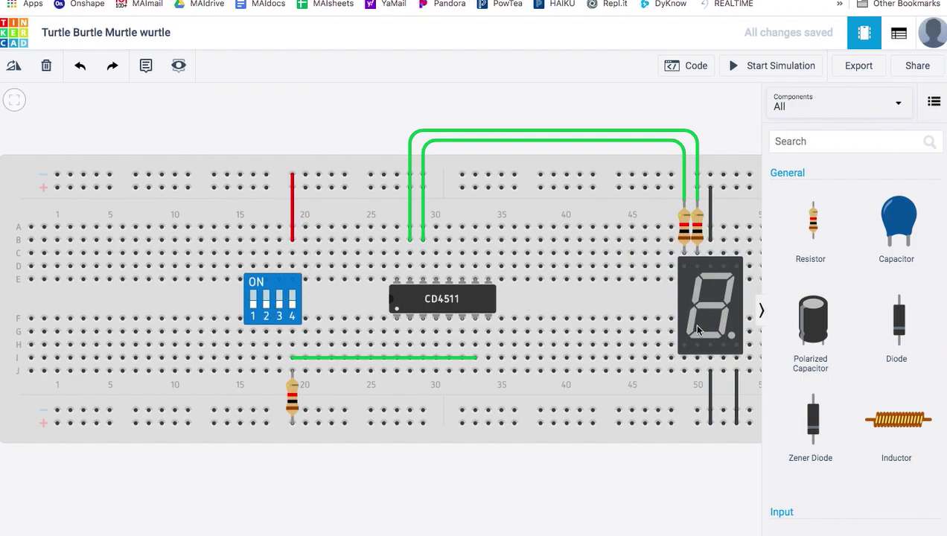
Flip DIP switch 2.
{"action": "scroll", "coordinate": [703, 327], "scroll_direction": "down", "scroll_amount": 2}
{"action": "scroll", "coordinate": [703, 327], "scroll_direction": "up", "scroll_amount": 2}
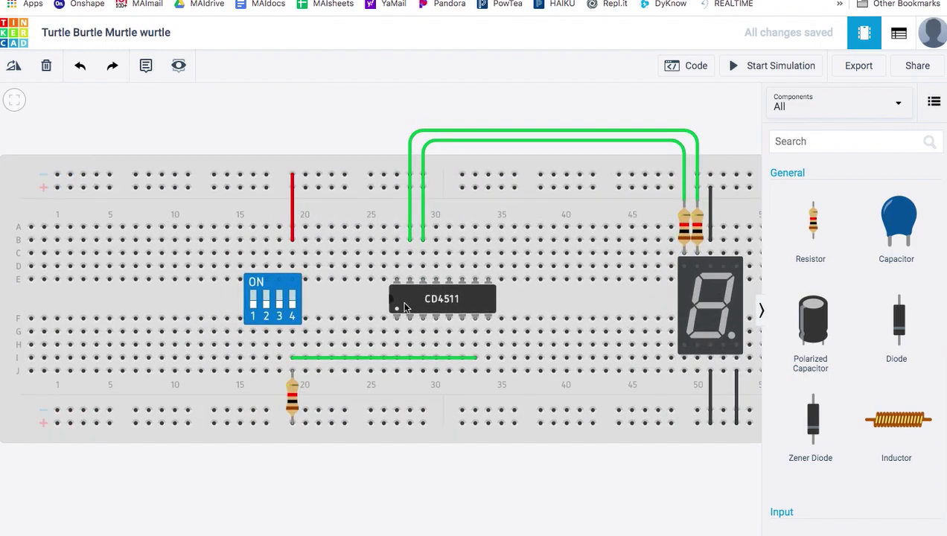
{"action": "left_click", "coordinate": [267, 301]}
{"action": "scroll", "coordinate": [267, 313], "scroll_direction": "down", "scroll_amount": 5}
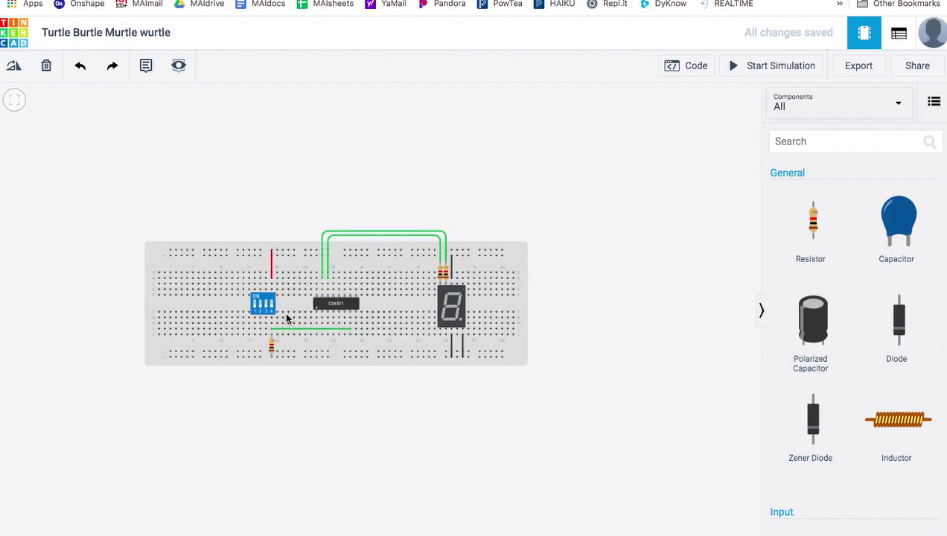
{"action": "scroll", "coordinate": [287, 317], "scroll_direction": "up", "scroll_amount": 5}
{"action": "scroll", "coordinate": [288, 318], "scroll_direction": "down", "scroll_amount": 5}
{"action": "scroll", "coordinate": [252, 290], "scroll_direction": "up", "scroll_amount": 5}
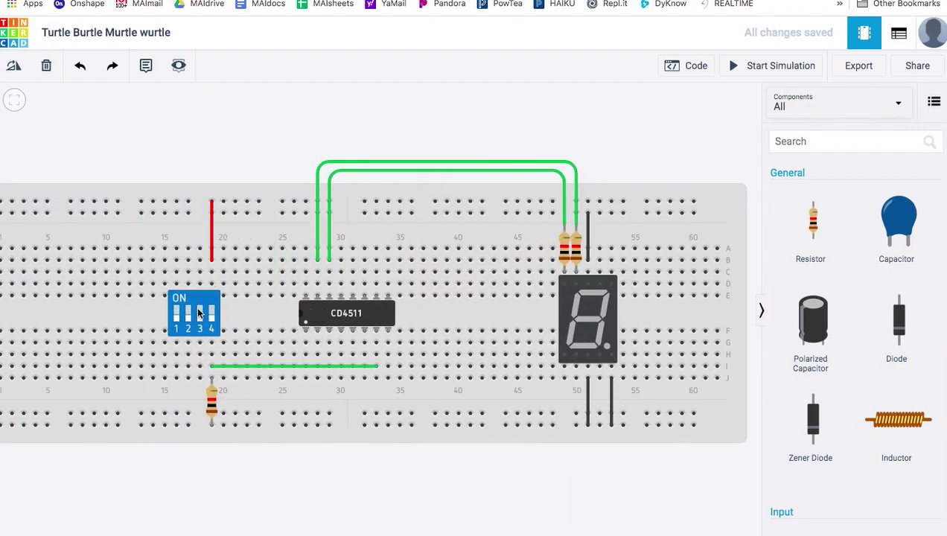
Start the simulation and toggle DIP switches 1, 2 and 3 to test the 7-segment display.
{"action": "left_click", "coordinate": [737, 66]}
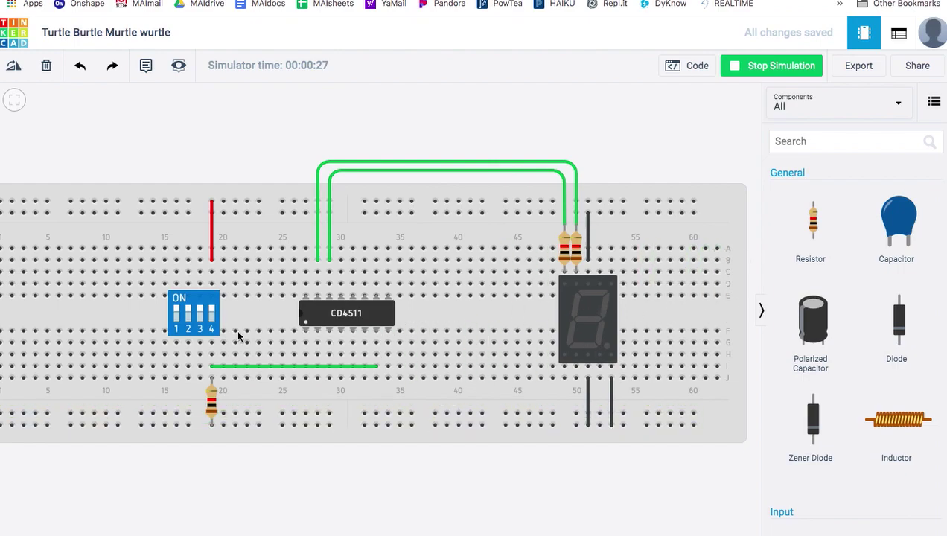
{"action": "left_click", "coordinate": [177, 312]}
{"action": "left_click", "coordinate": [188, 313]}
{"action": "left_click", "coordinate": [200, 313]}
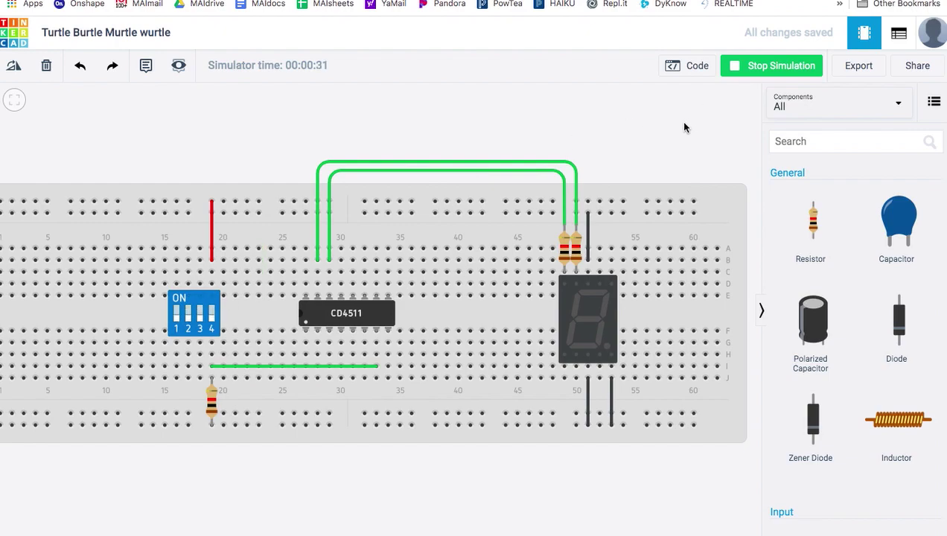